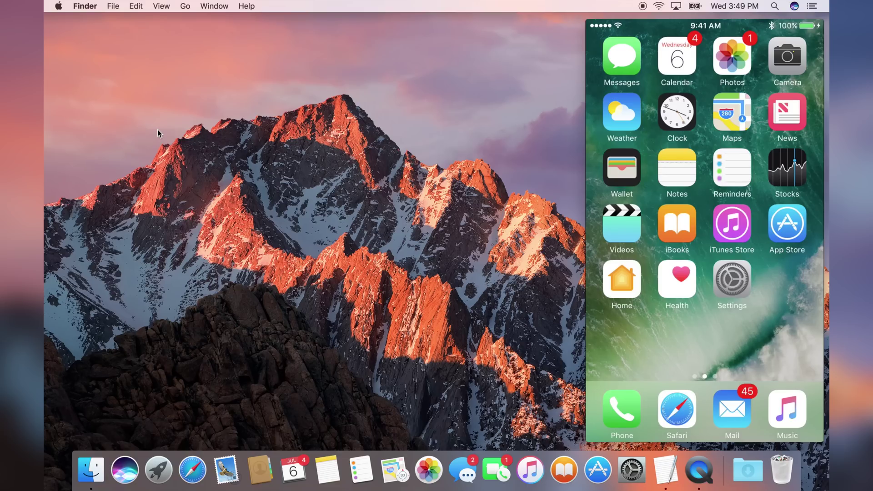
Step: Open About This Mac from the Apple menu to view the macOS Sierra 10.12 Beta overview
click(59, 5)
click(64, 19)
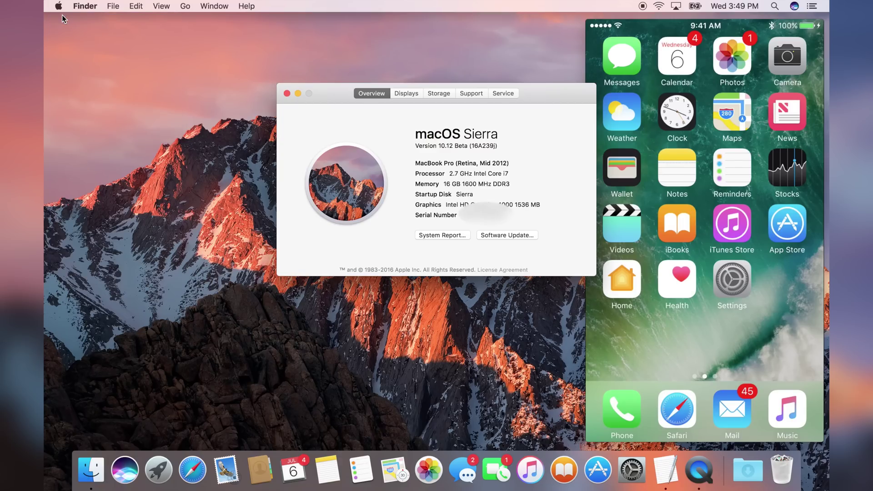
Step: Close the About This Mac window with Command-W
key(super+w)
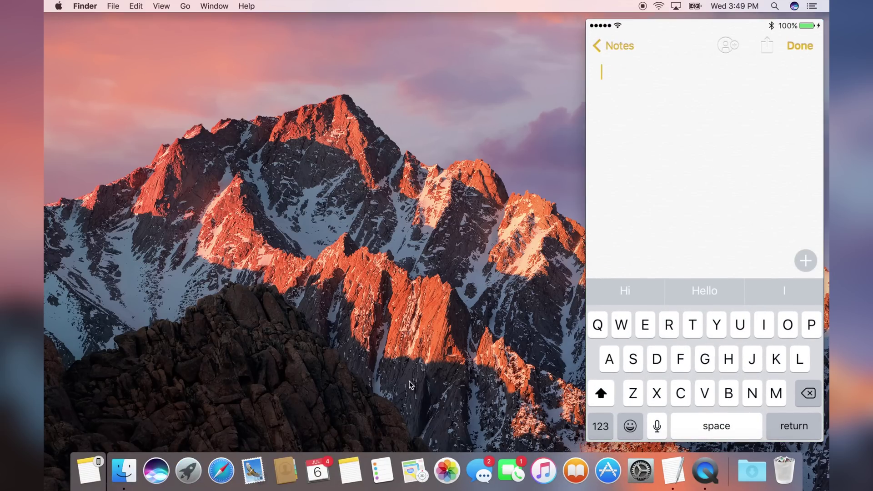
Step: Paste the copied 'This is the iPhone' text into a new blank TextEdit document
click(674, 471)
text(This is the iPhone)
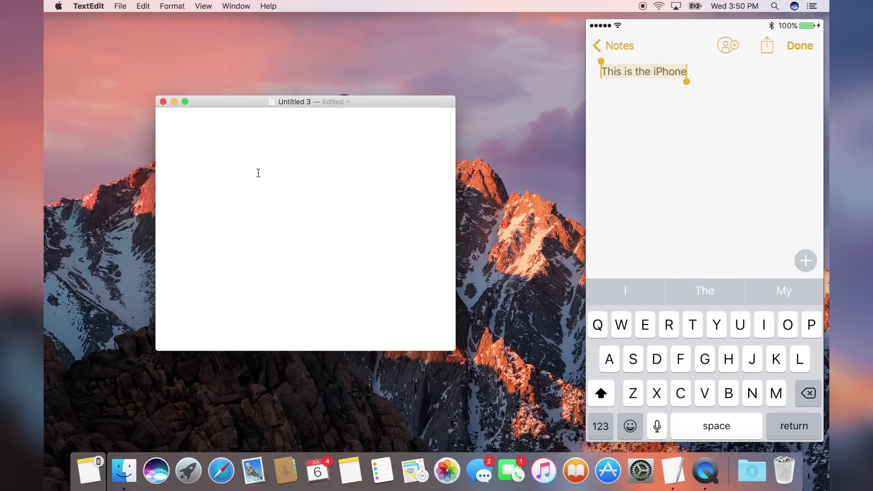
right_click(258, 173)
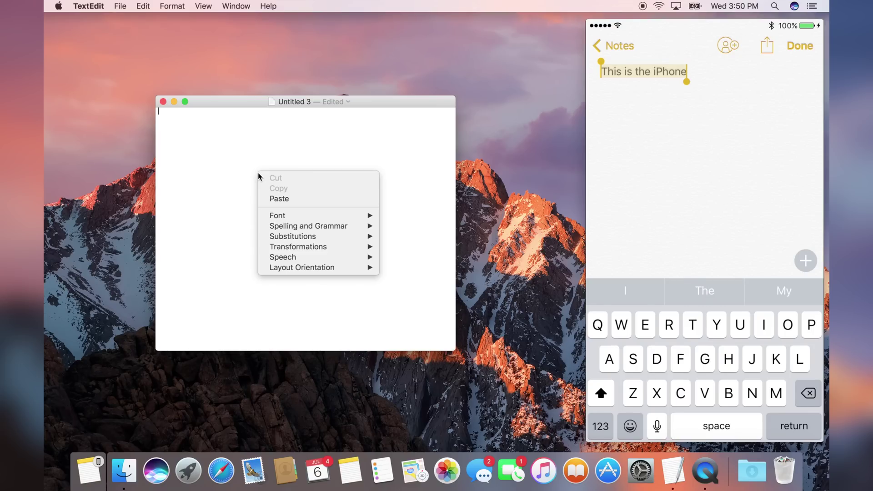
click(279, 199)
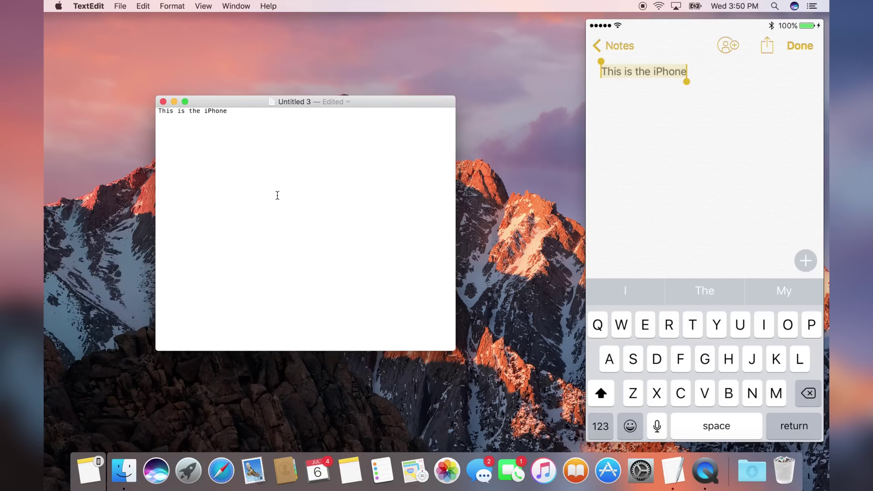